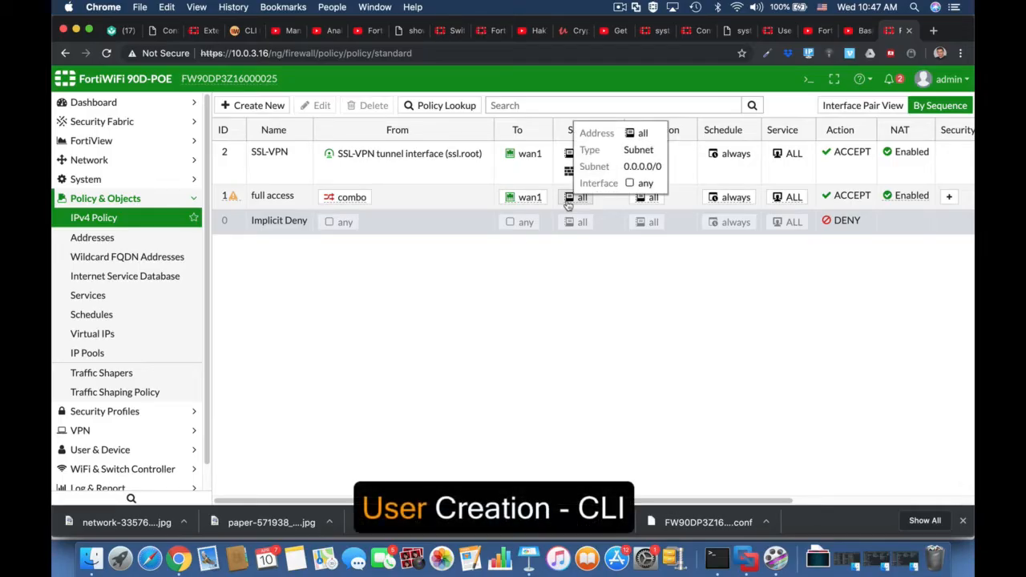
{"action": "left_click", "coordinate": [807, 79]}
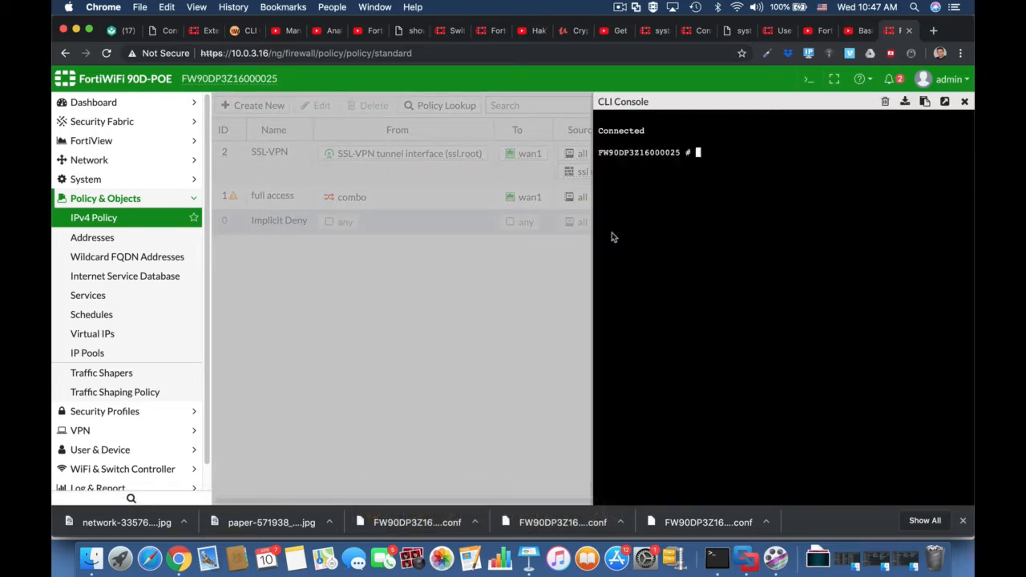
{"action": "type", "text": "config us"}
{"action": "type", "text": "er lo"}
{"action": "type", "text": "cal"}
{"action": "key", "text": "Return"}
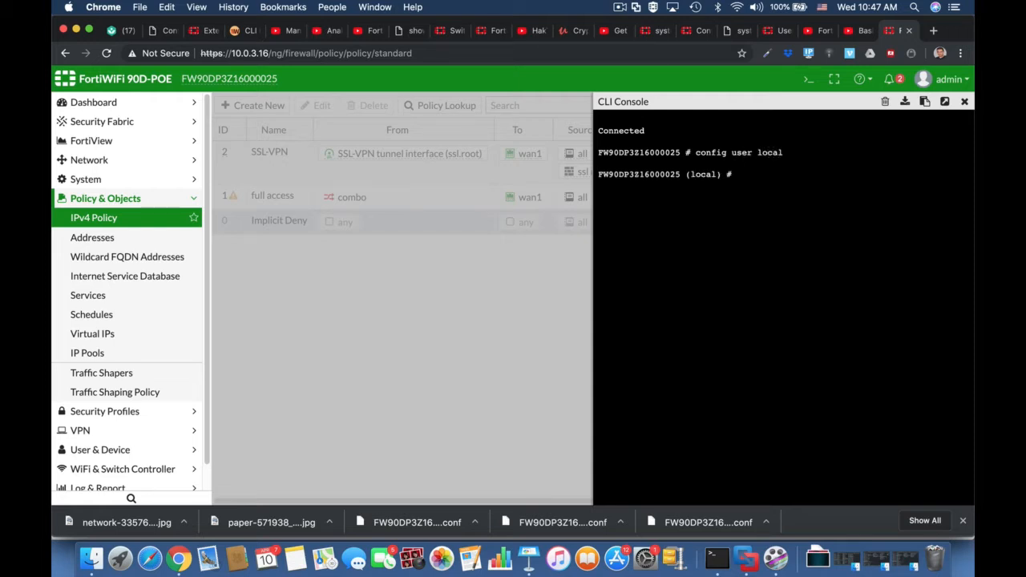
{"action": "type", "text": "edit"}
{"action": "type", "text": " test"}
{"action": "type", "text": "user2"}
{"action": "key", "text": "Return"}
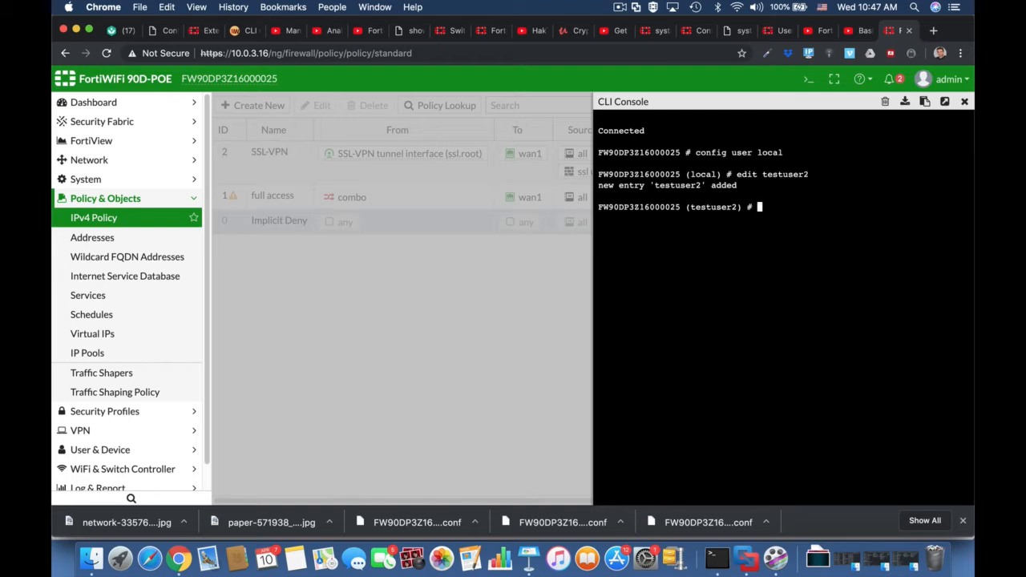
{"action": "type", "text": "set "}
{"action": "type", "text": "type"}
{"action": "type", "text": " password"}
{"action": "key", "text": "Return"}
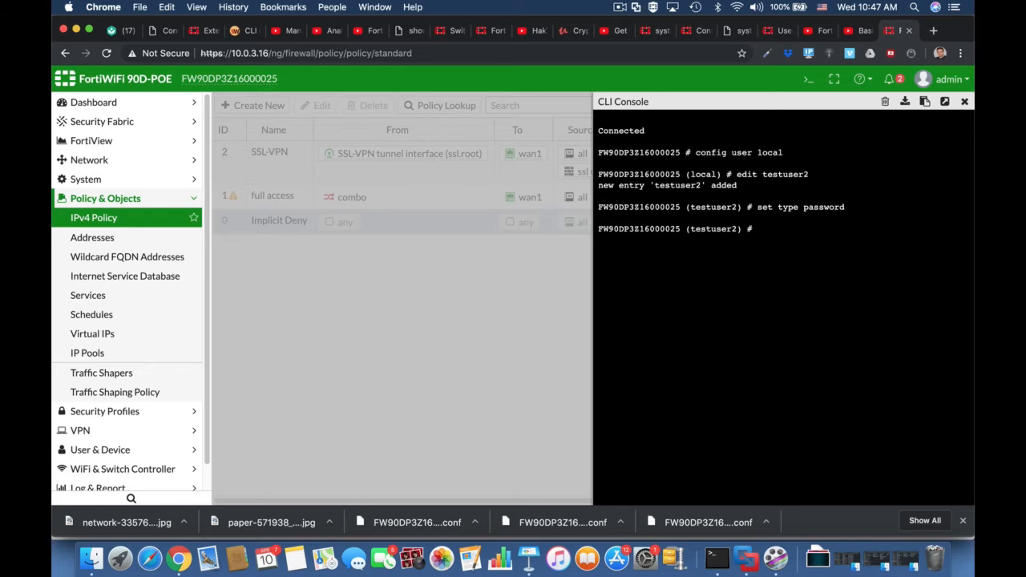
{"action": "type", "text": "set p"}
{"action": "type", "text": "asswd"}
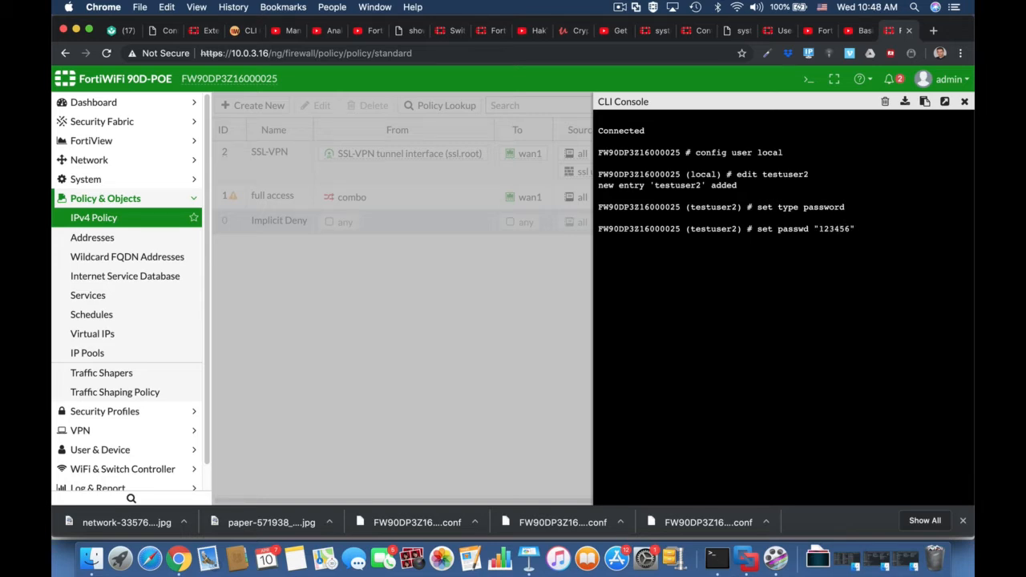
{"action": "key", "text": "Return"}
{"action": "type", "text": "end"}
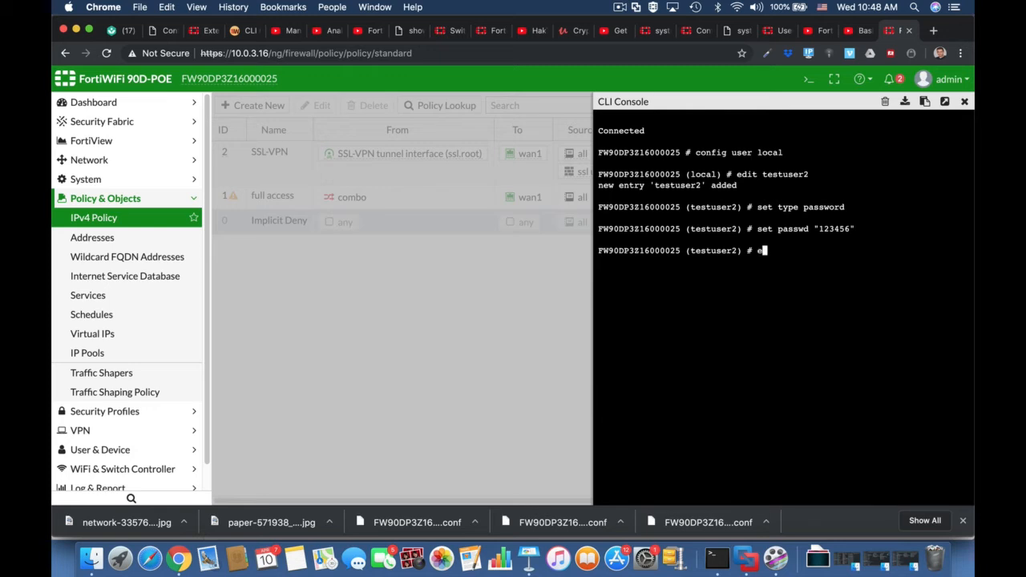
{"action": "key", "text": "Return"}
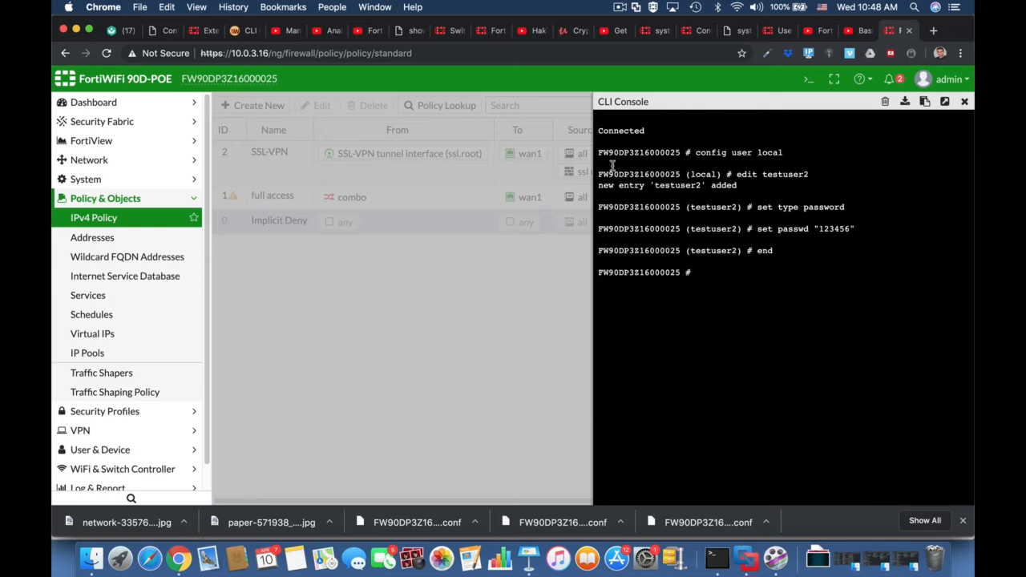
{"action": "left_click", "coordinate": [113, 450]}
- View testuser2 in User Definition, then select the testusers group in User Groups
{"action": "left_click", "coordinate": [102, 275]}
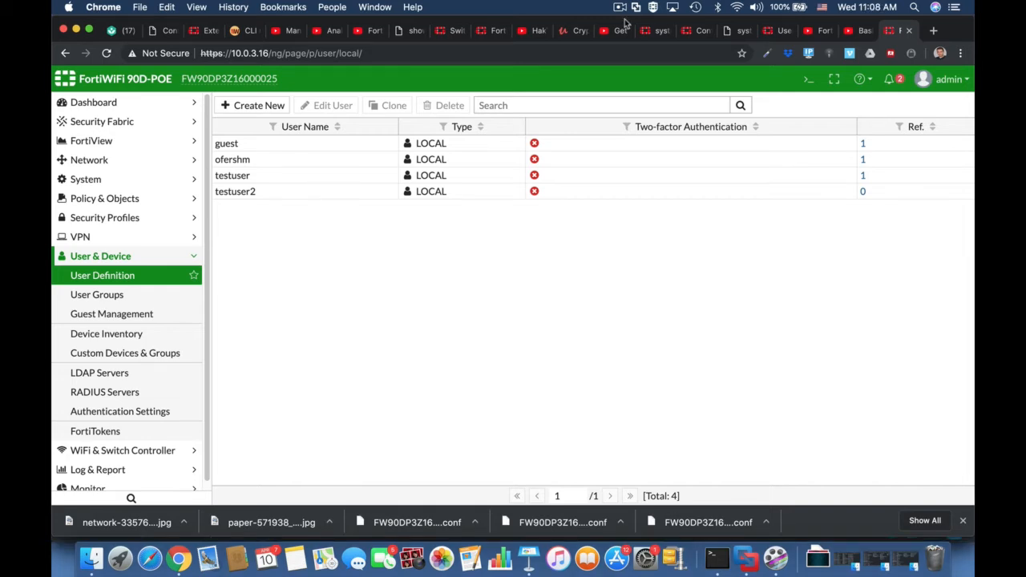
{"action": "left_click", "coordinate": [251, 195]}
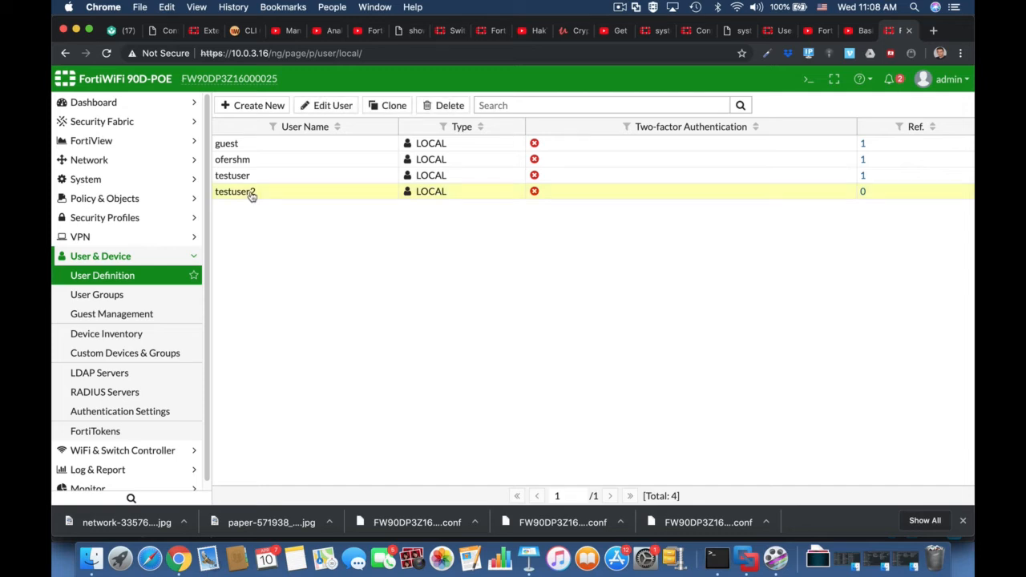
{"action": "left_click", "coordinate": [97, 294]}
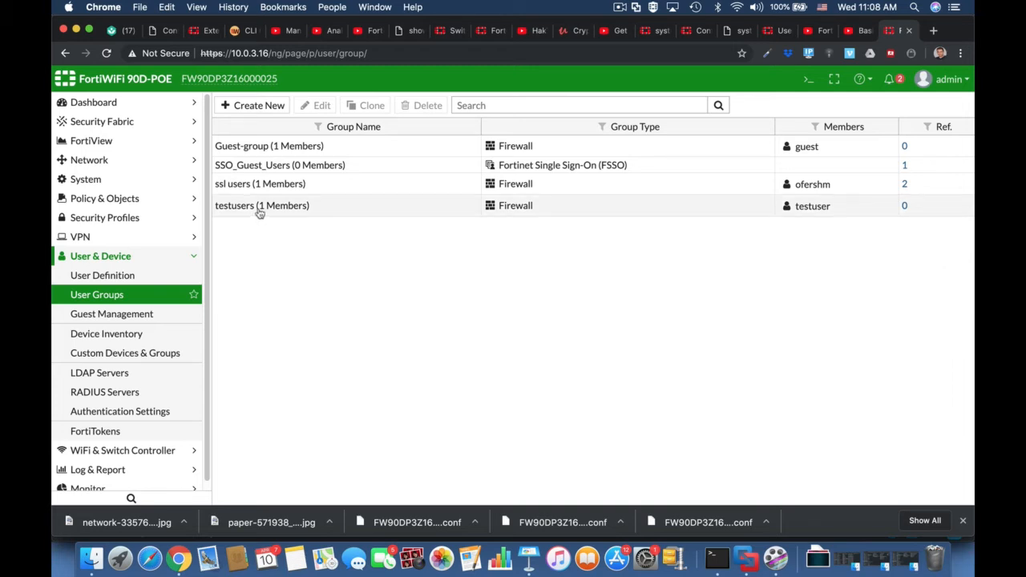
{"action": "left_click", "coordinate": [259, 211]}
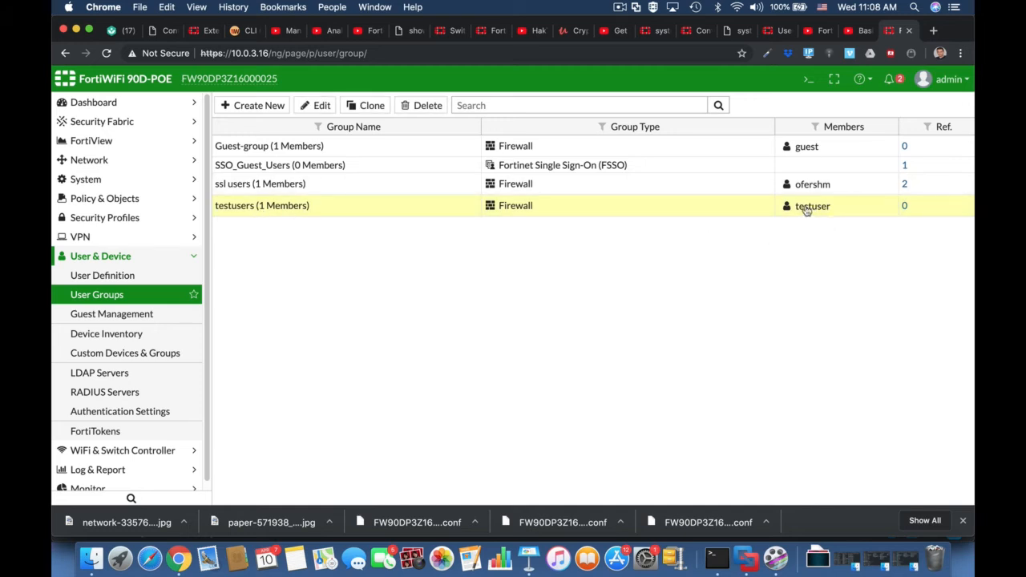
- Set the testusers group members to testuser and testuser2 through the CLI Console
{"action": "left_click", "coordinate": [808, 80]}
{"action": "type", "text": "c"}
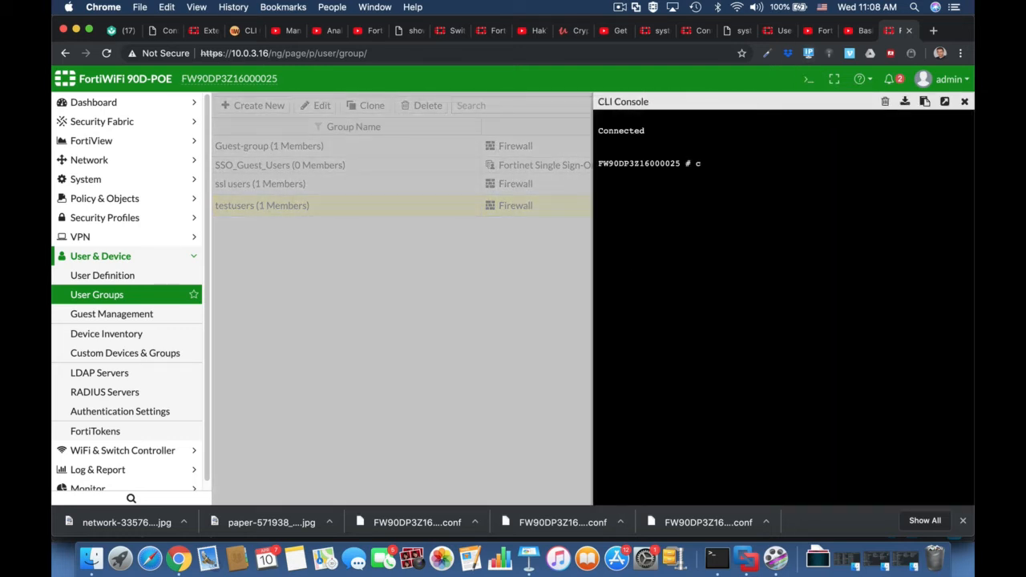
{"action": "type", "text": "onfig use"}
{"action": "type", "text": "r group"}
{"action": "key", "text": "Return"}
{"action": "type", "text": "edi"}
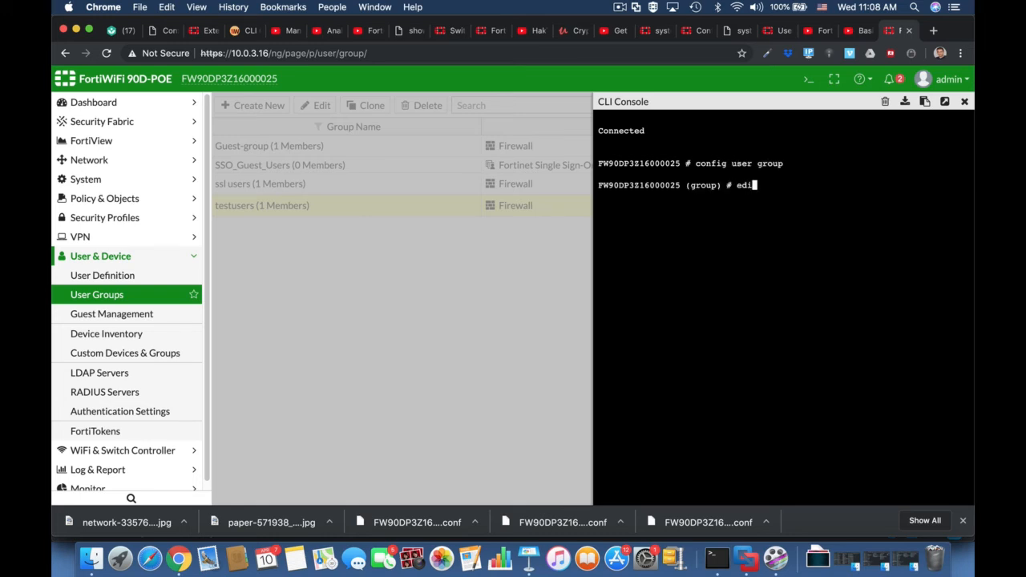
{"action": "type", "text": "t"}
{"action": "type", "text": " testusers"}
{"action": "key", "text": "Return"}
{"action": "type", "text": "set"}
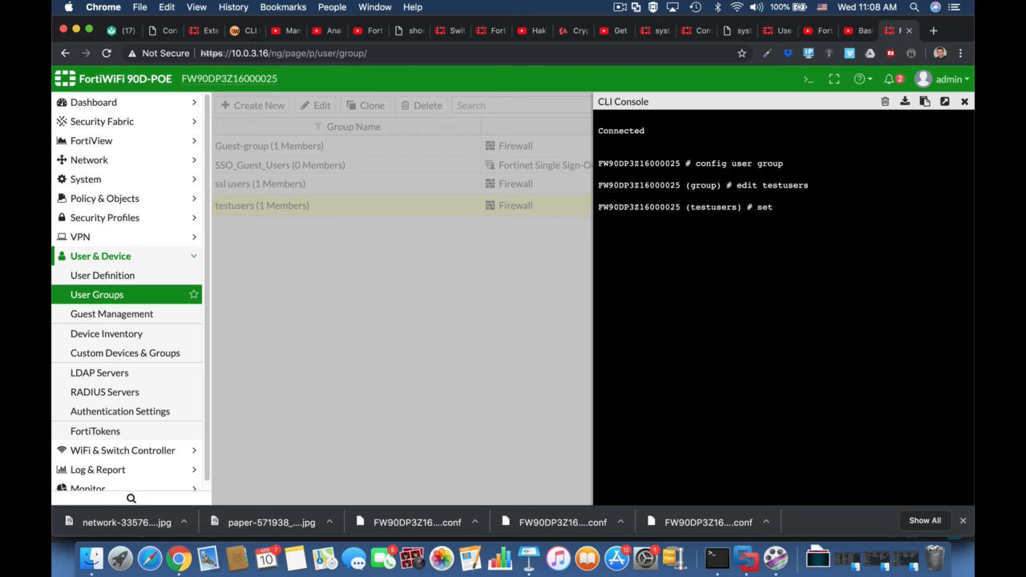
{"action": "type", "text": " member"}
{"action": "type", "text": " test"}
{"action": "type", "text": "user test"}
{"action": "type", "text": "user2"}
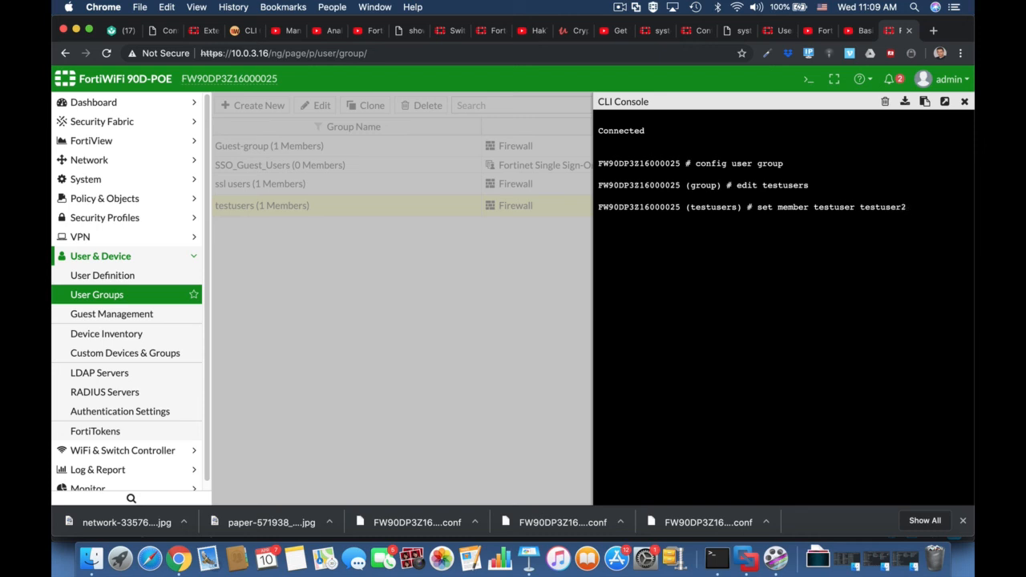
{"action": "key", "text": "Return"}
{"action": "type", "text": "d"}
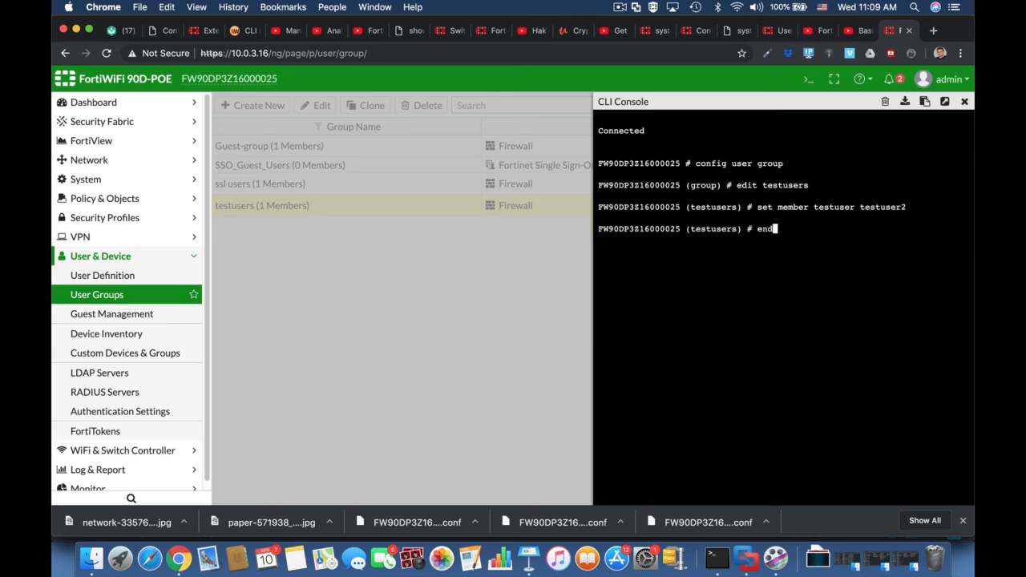
{"action": "key", "text": "Return"}
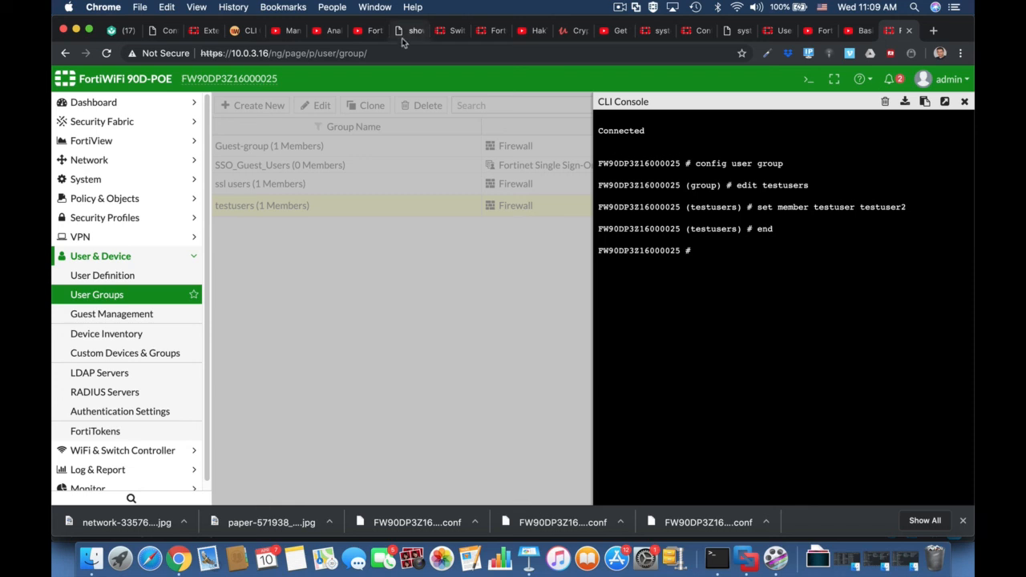
- Reload the group list and edit testusers to confirm testuser and testuser2 as members
{"action": "left_click", "coordinate": [382, 54]}
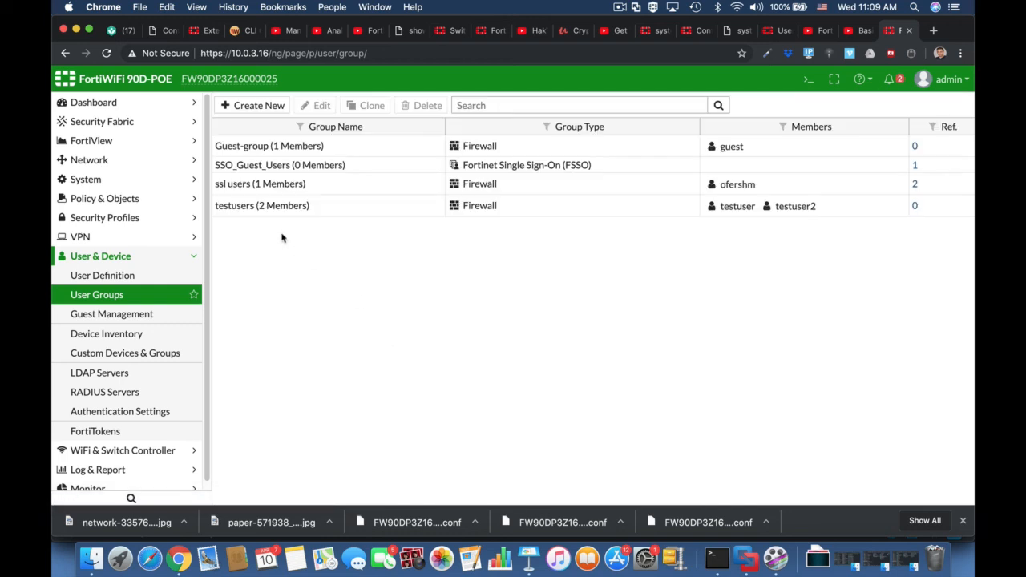
{"action": "left_click", "coordinate": [275, 205]}
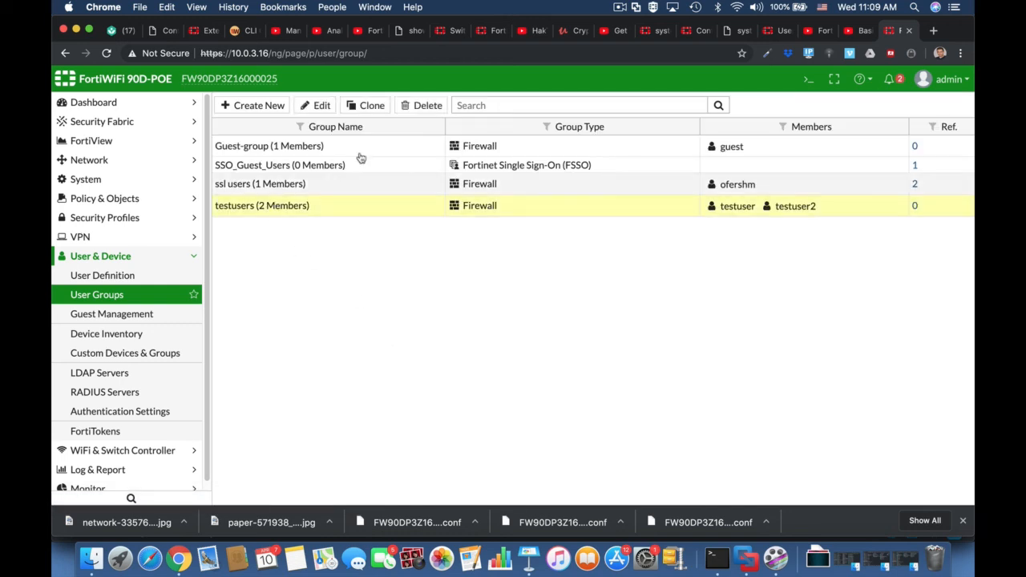
{"action": "left_click", "coordinate": [317, 105]}
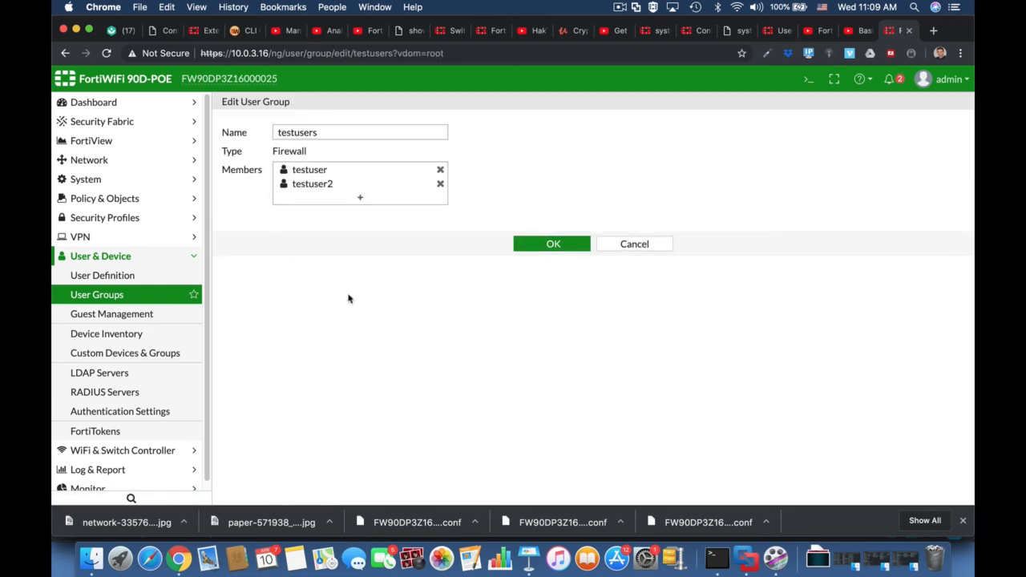